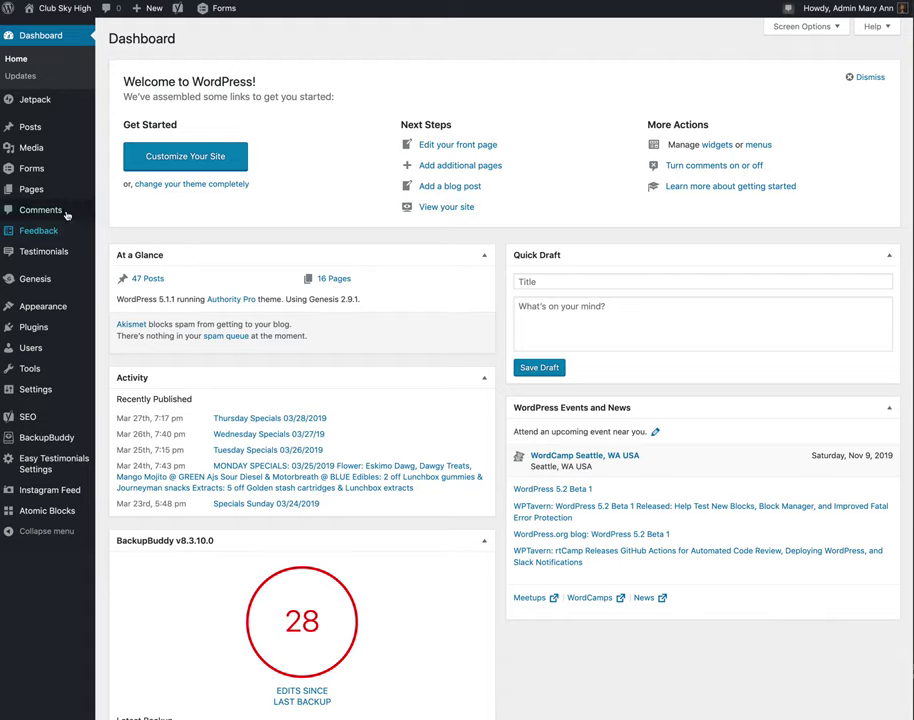
Reveal the Posts flyout submenu in the Dashboard's left sidebar.
mouse_move(41, 126)
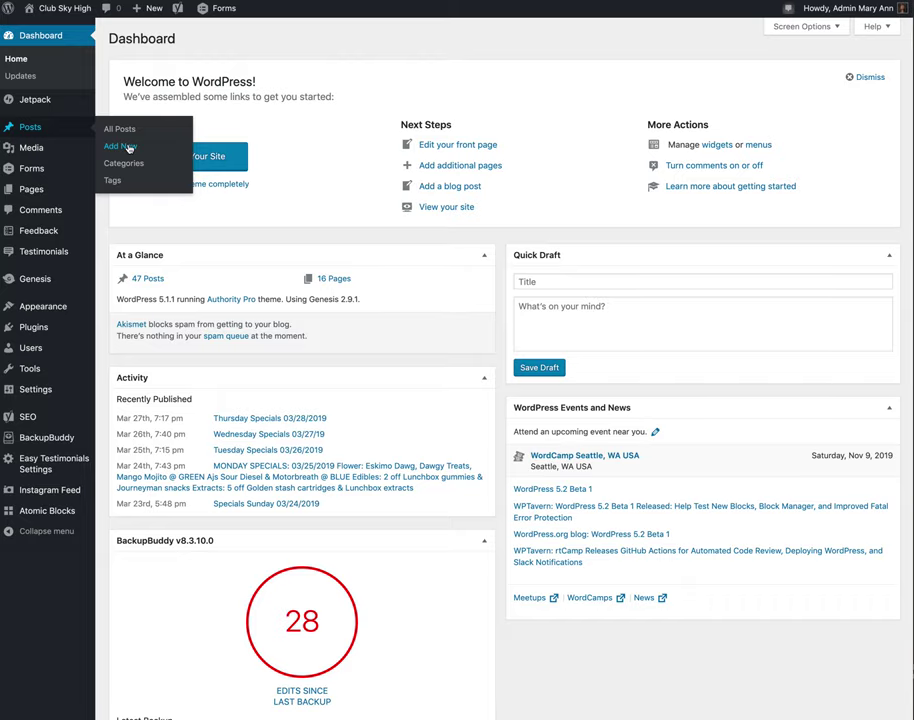
Create a new post titled 'Specials for 03/26/2019' and move into its body.
click(128, 148)
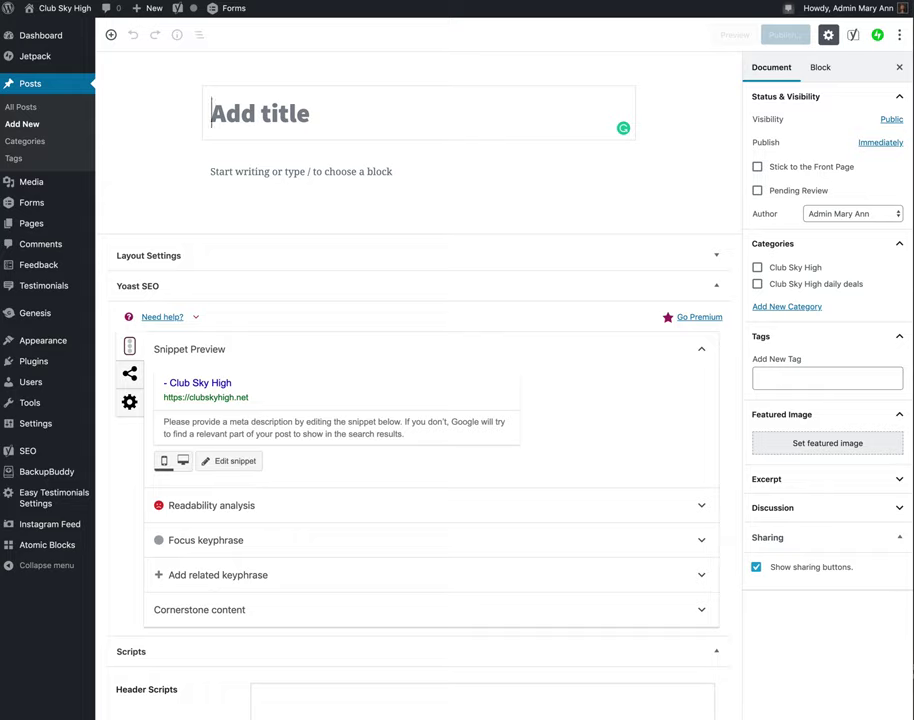
mouse_move(295, 168)
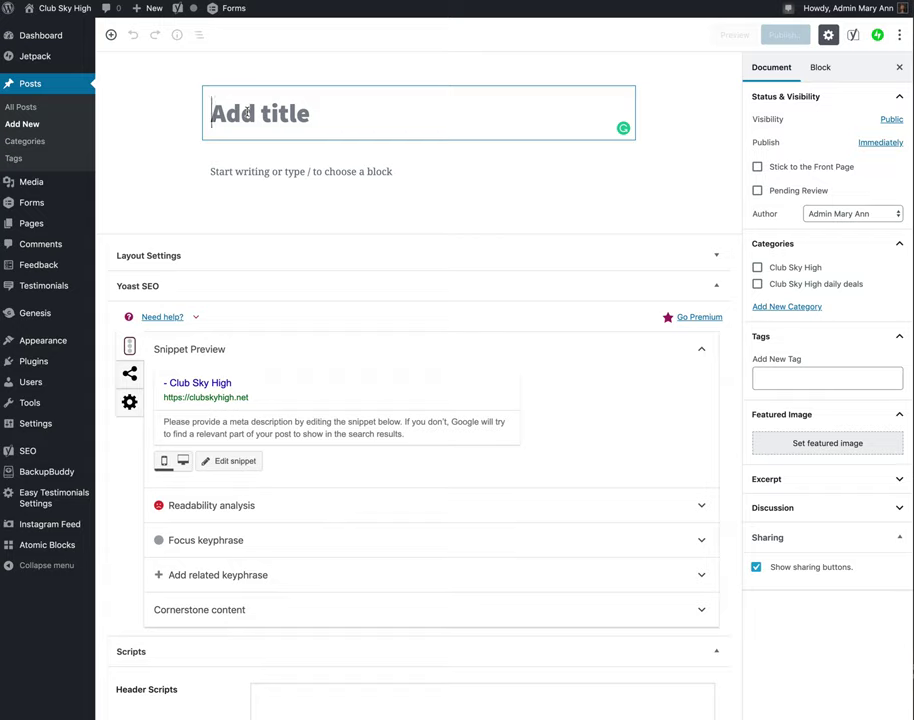
text(Specia)
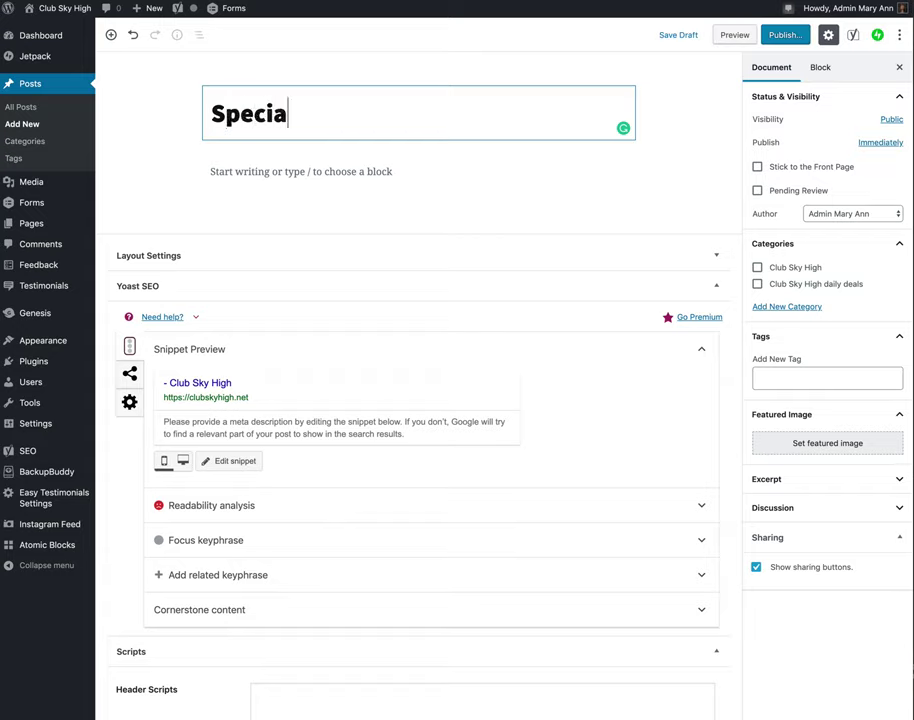
key(BackSpace)
text(l)
key(BackSpace)
text(a)
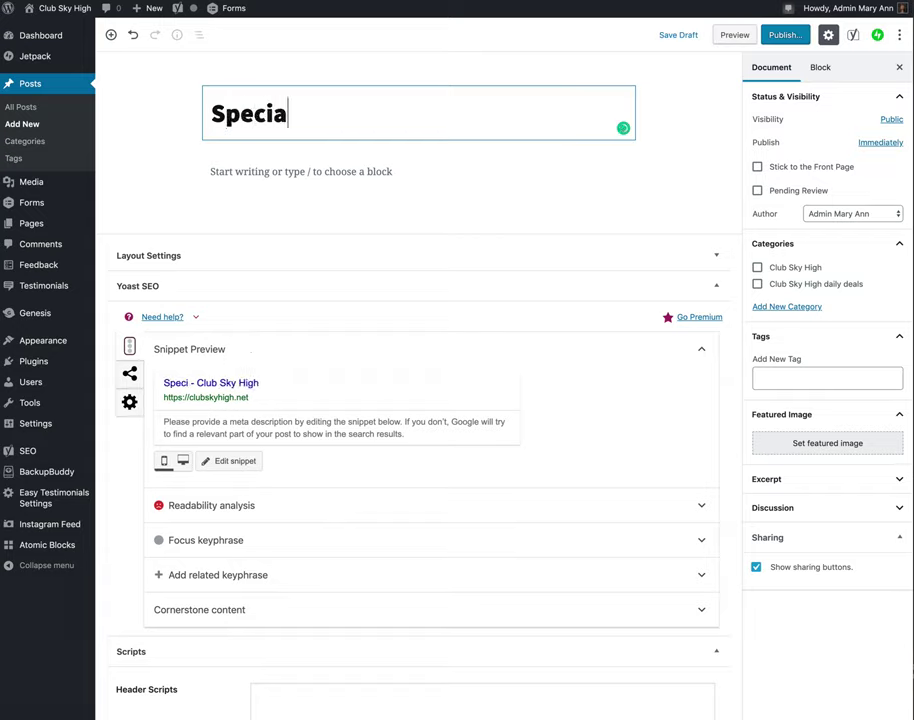
text(ls foir)
key(BackSpace)
key(BackSpace)
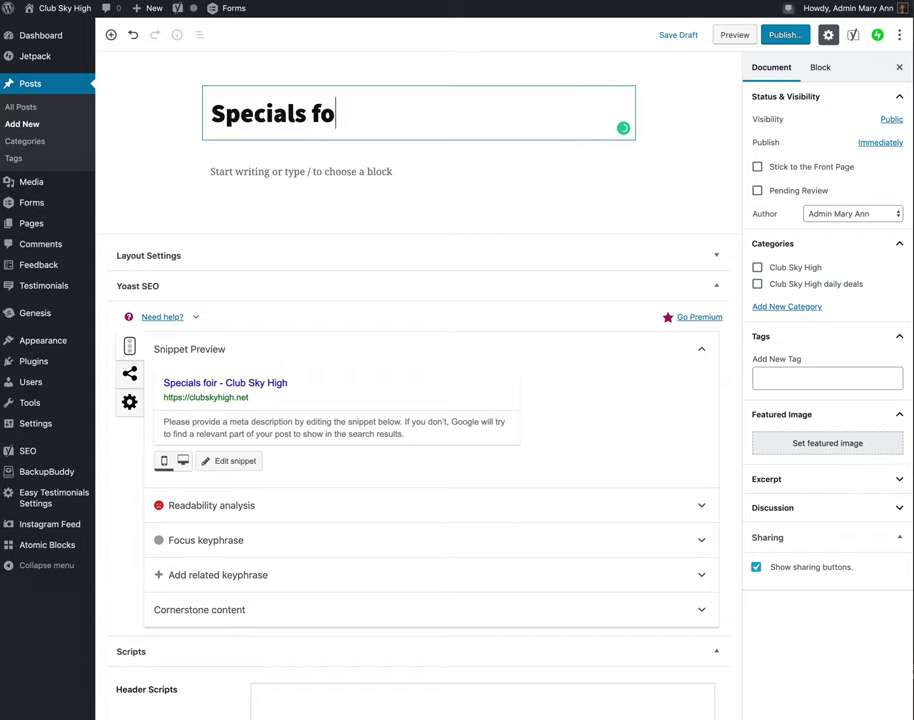
text(r )
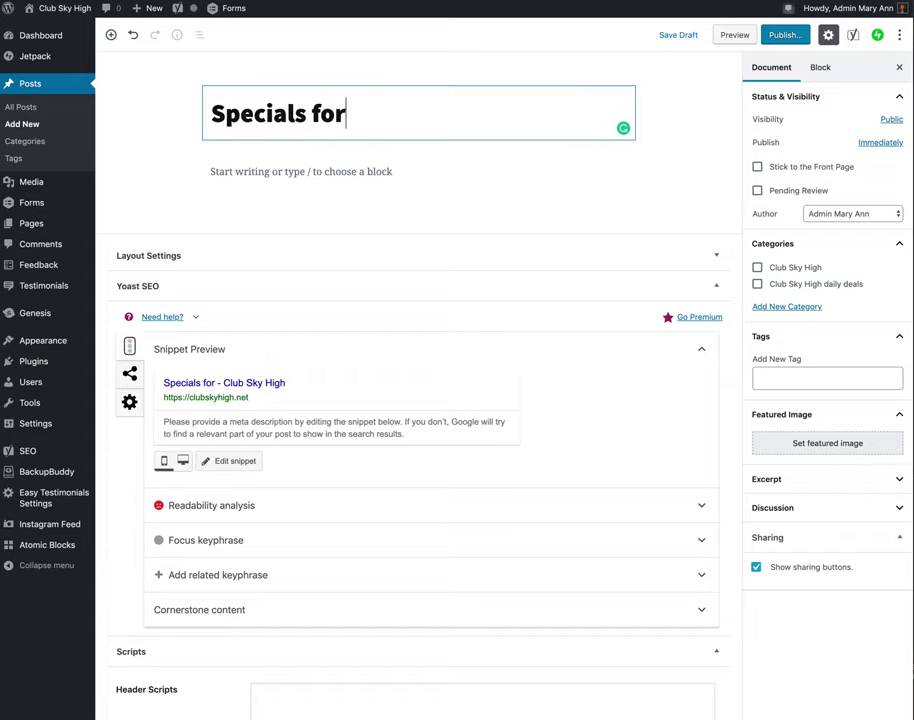
text(03)
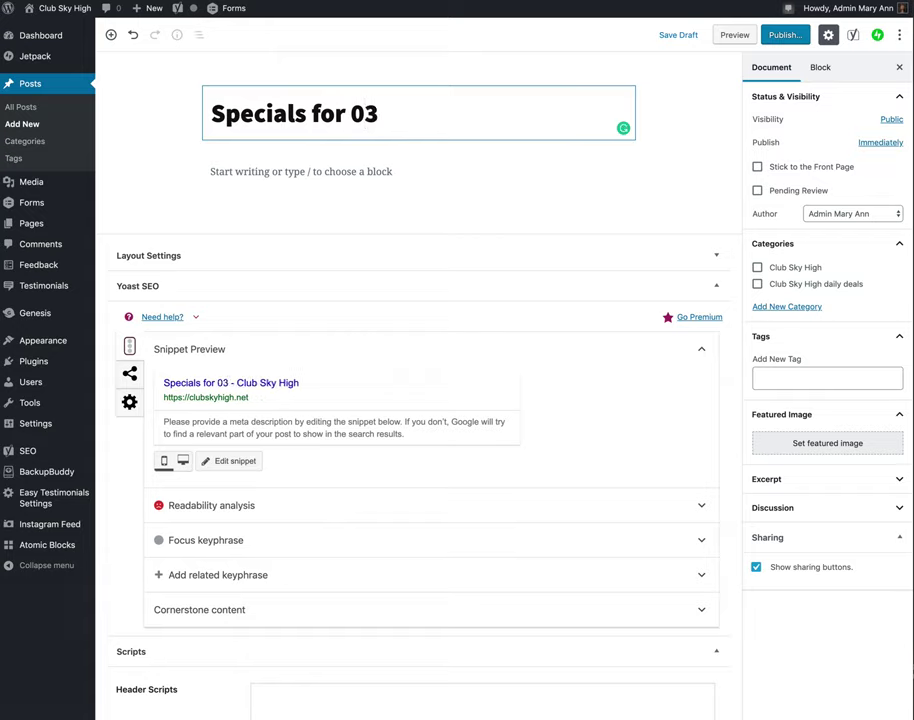
text(/)
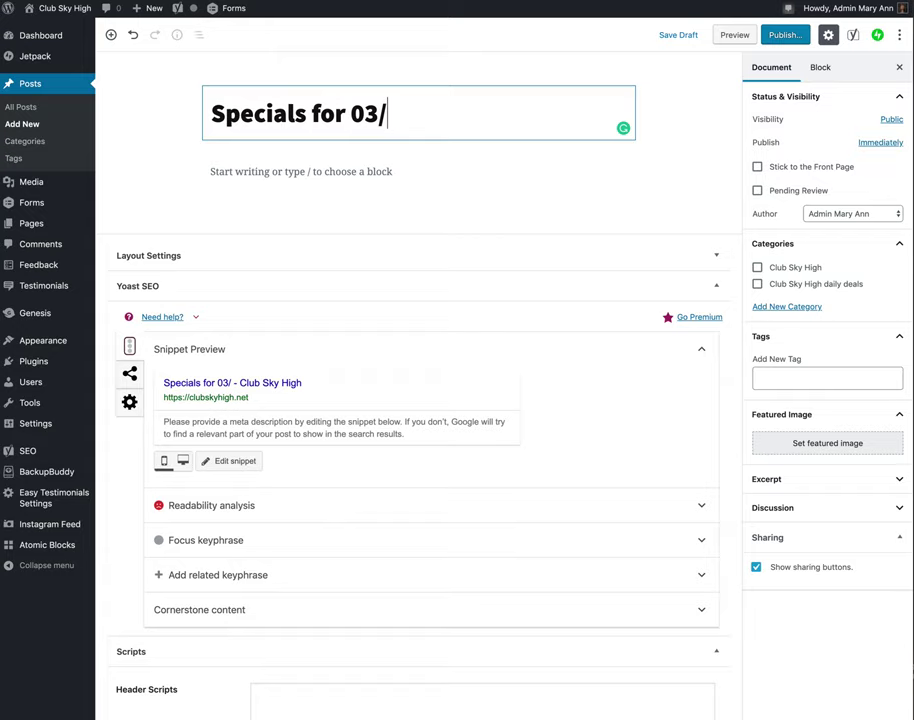
text(26)
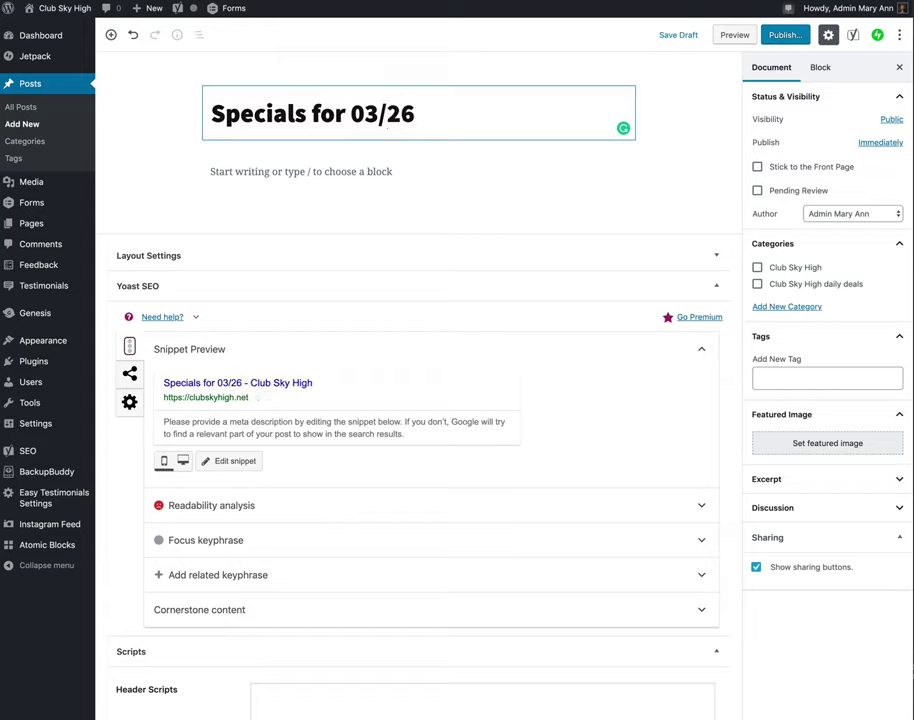
text(/201)
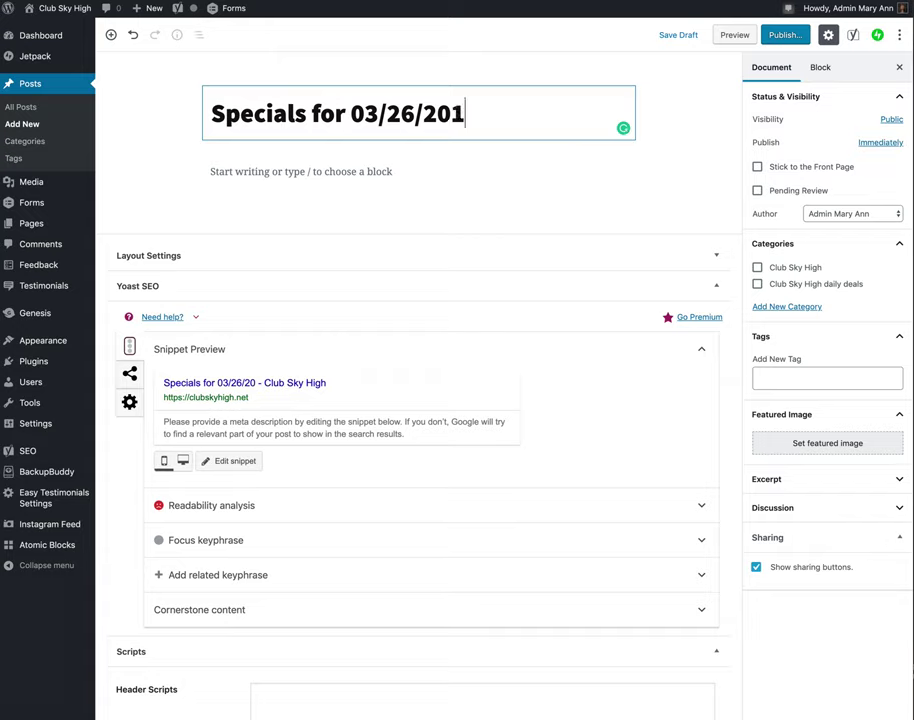
text(9)
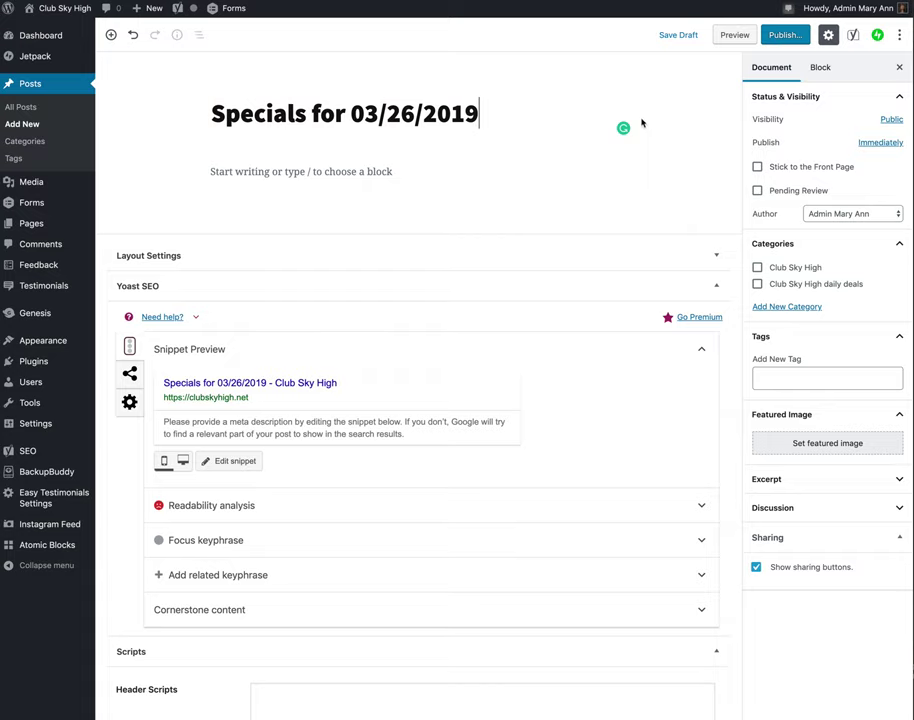
key(Return)
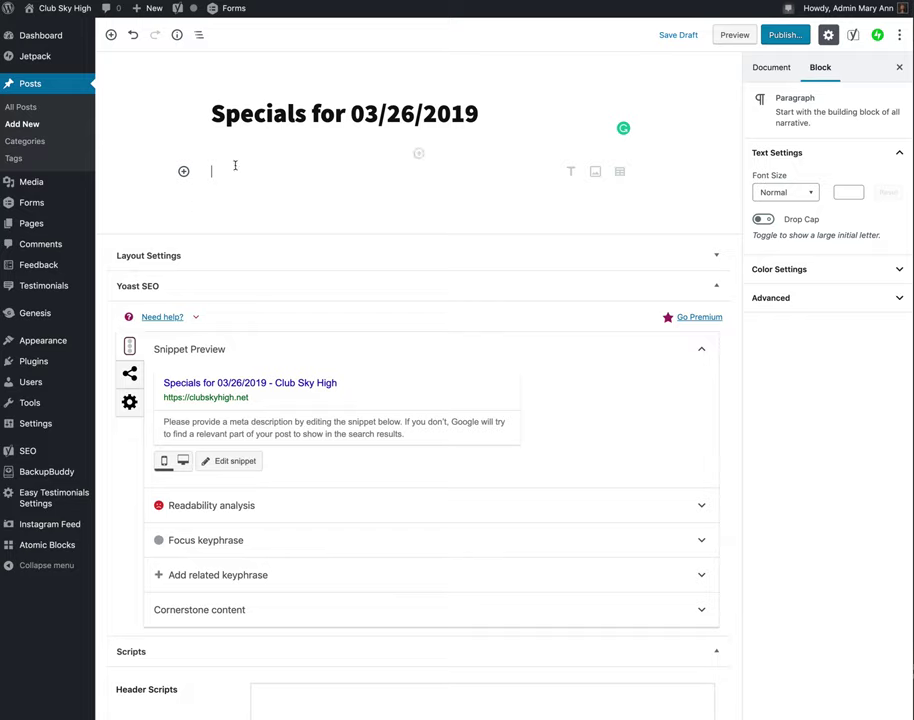
Turn the typed 'Daily Deals' line into an H3 heading with a new paragraph below.
text(Daily Deals)
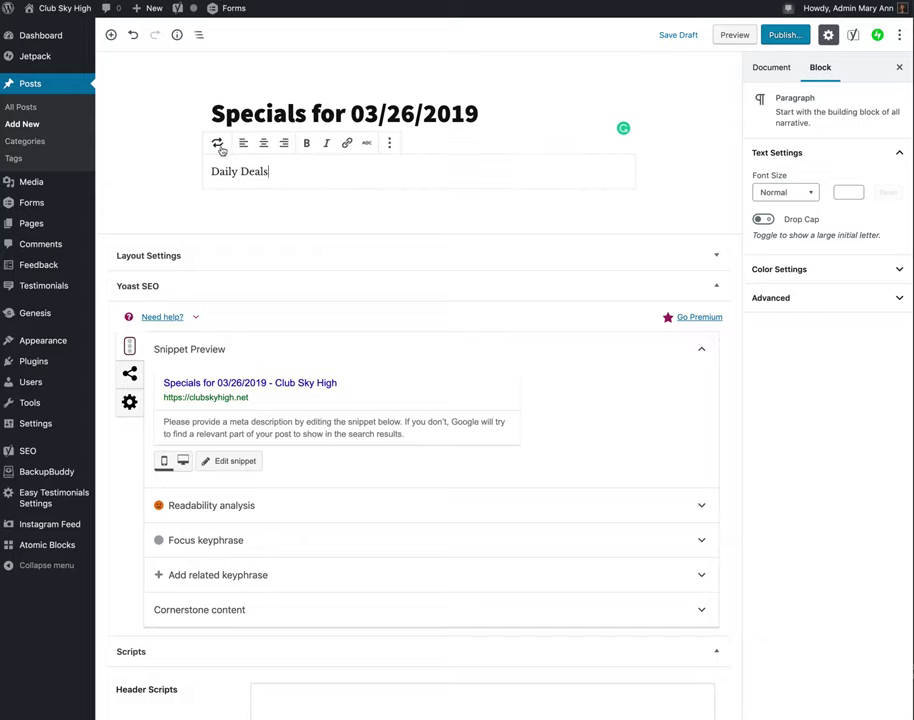
click(219, 146)
click(240, 220)
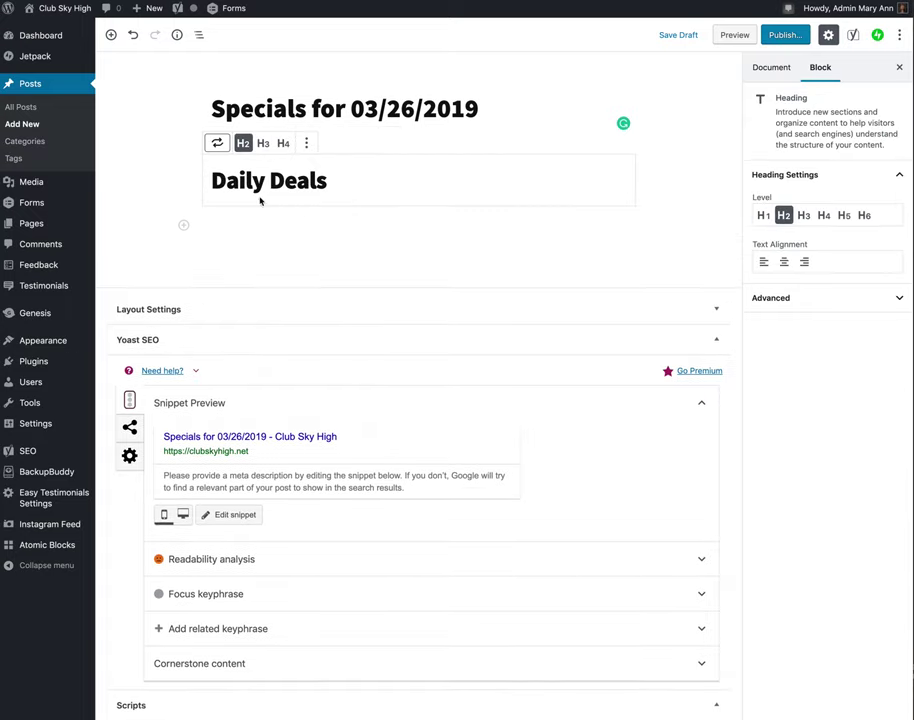
click(262, 143)
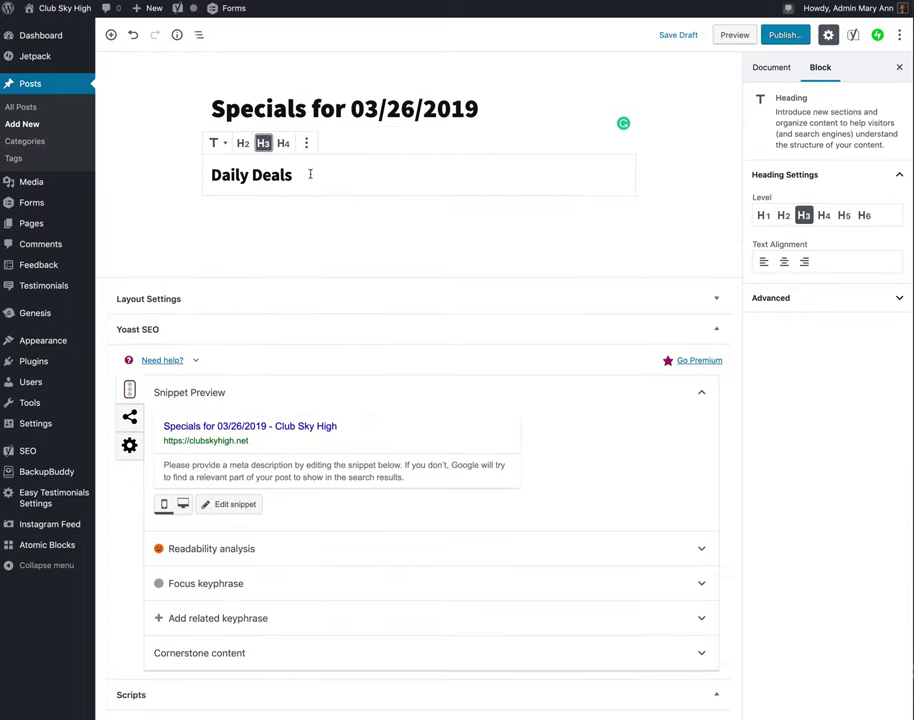
click(309, 174)
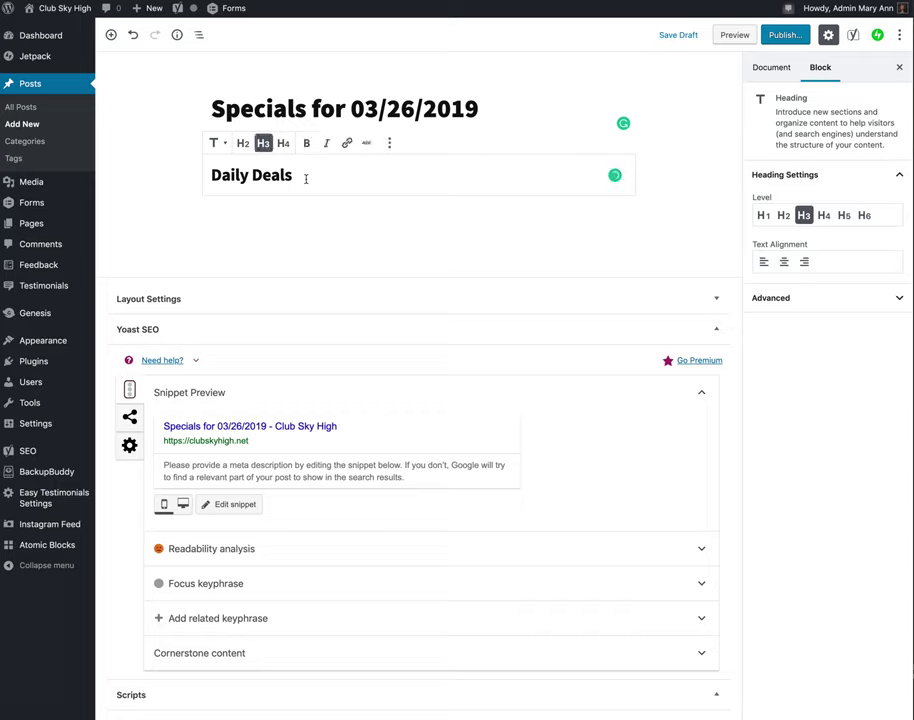
key(Return)
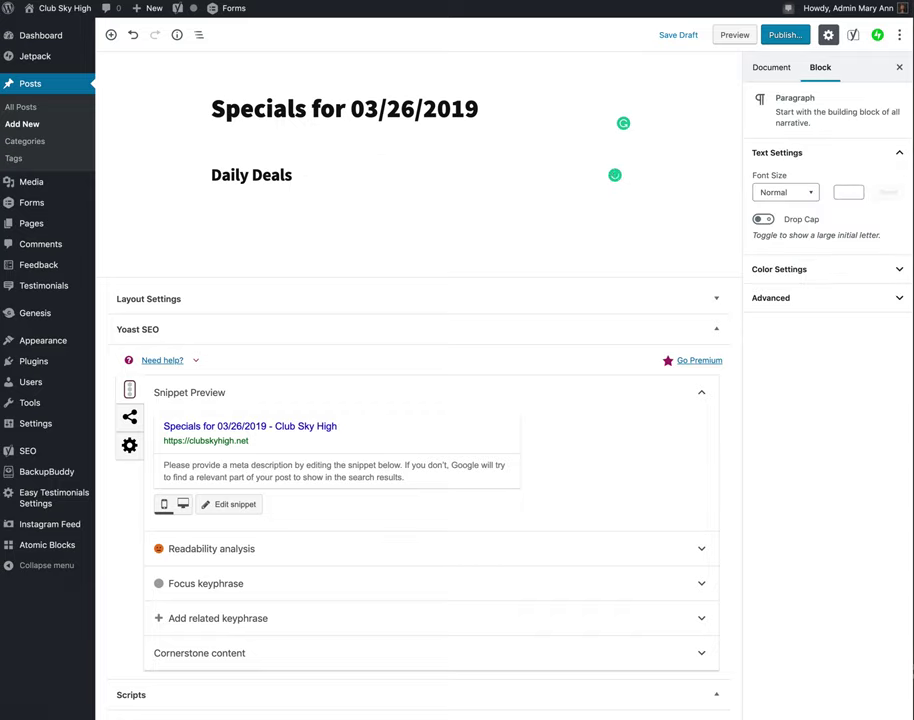
Add paragraphs 'Flower: Motorbreath, Aj's Sour D @ Blue', 'Edibles: $2 off' and 'Extracts: $5 off'.
text(Flower: Motorbreath)
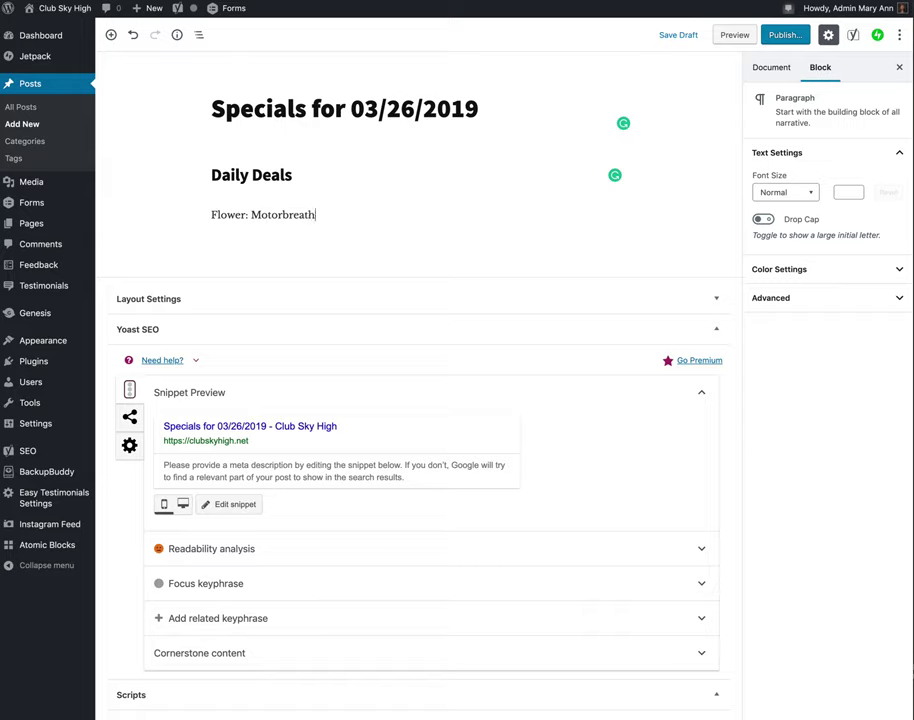
text(, Aj's Sour D)
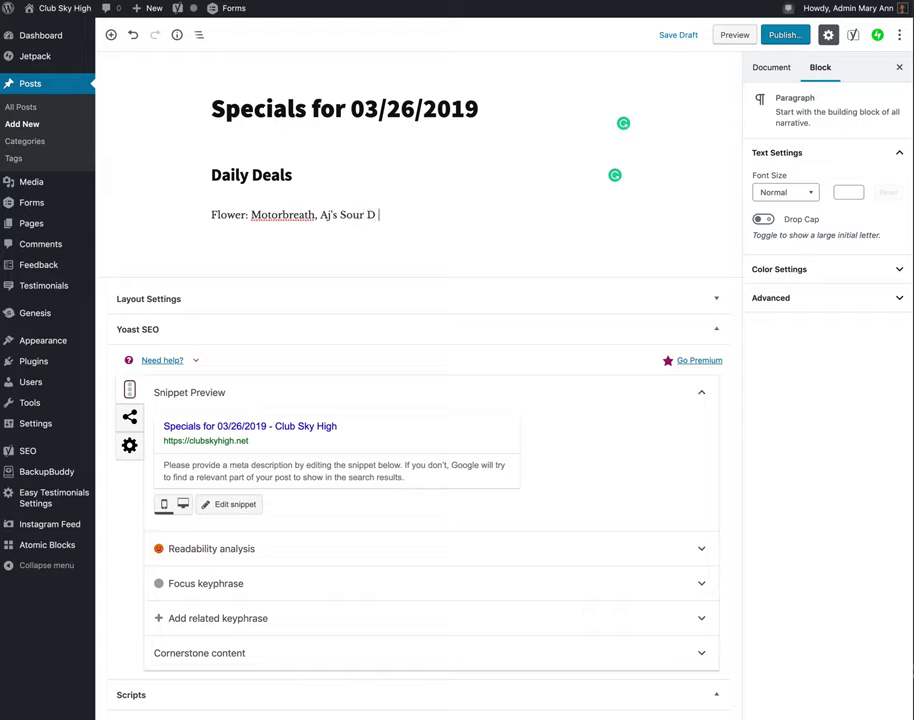
text( @ Blue)
key(Return)
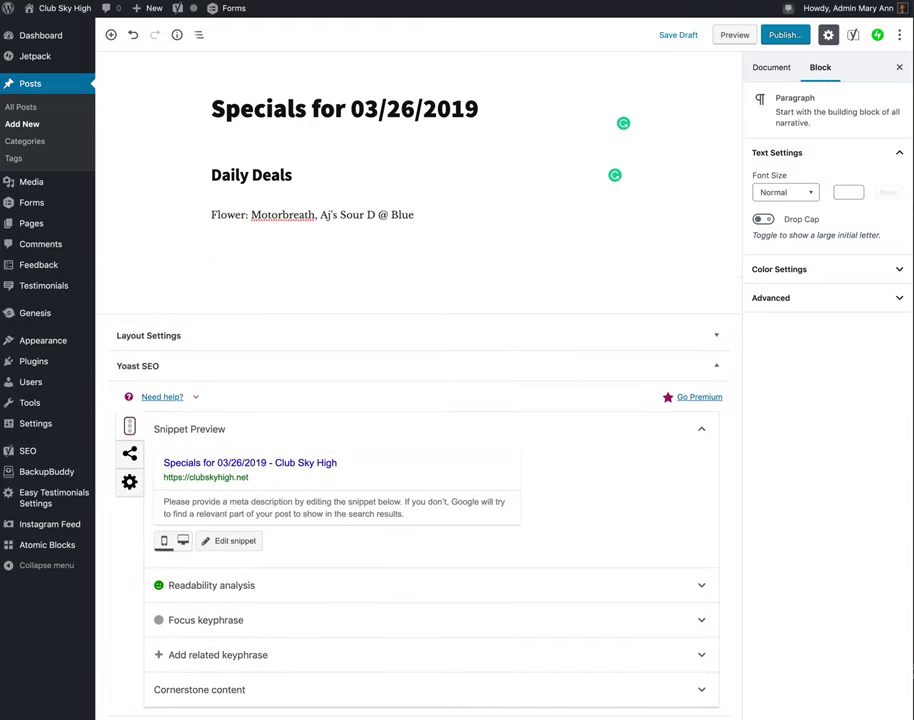
text(Edibles: $2 off)
key(Return)
text(E)
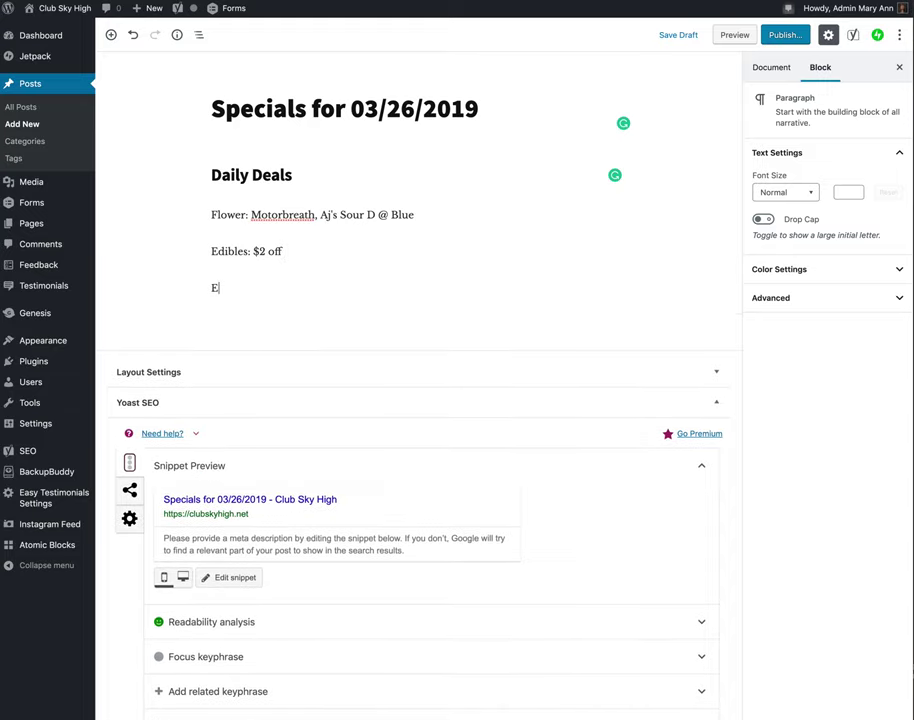
text(xtracts: $5 off)
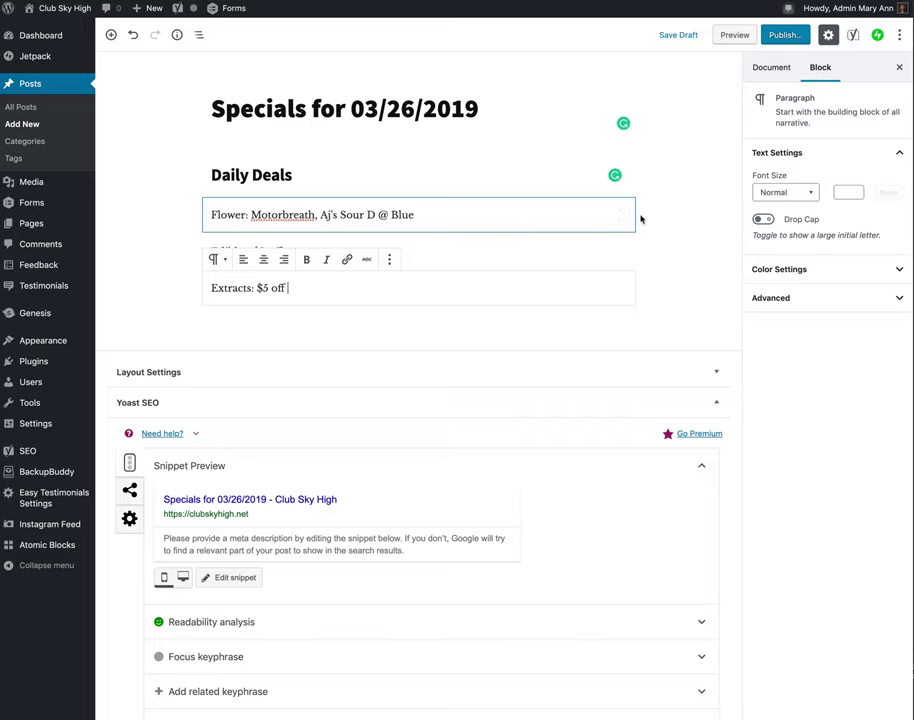
click(681, 220)
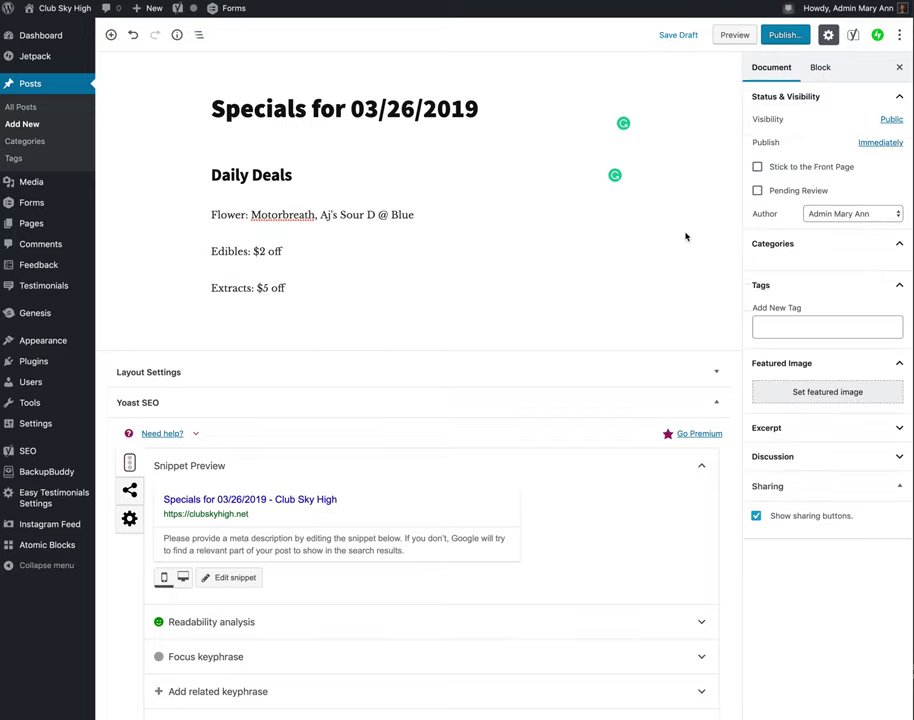
File the post under Club Sky High daily deals and add the cannabis tag.
click(797, 245)
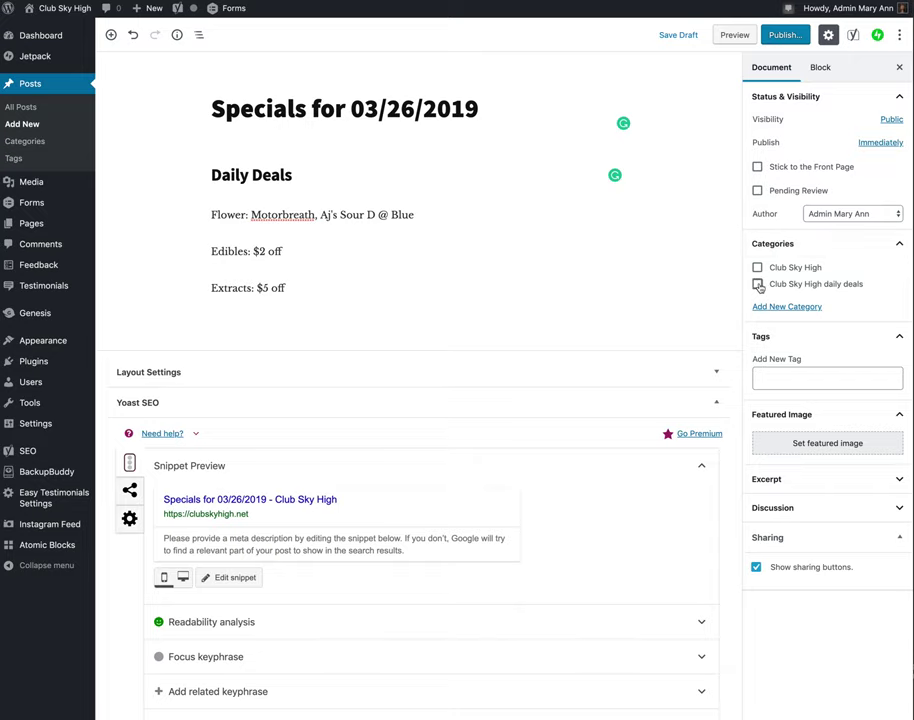
click(758, 285)
click(824, 380)
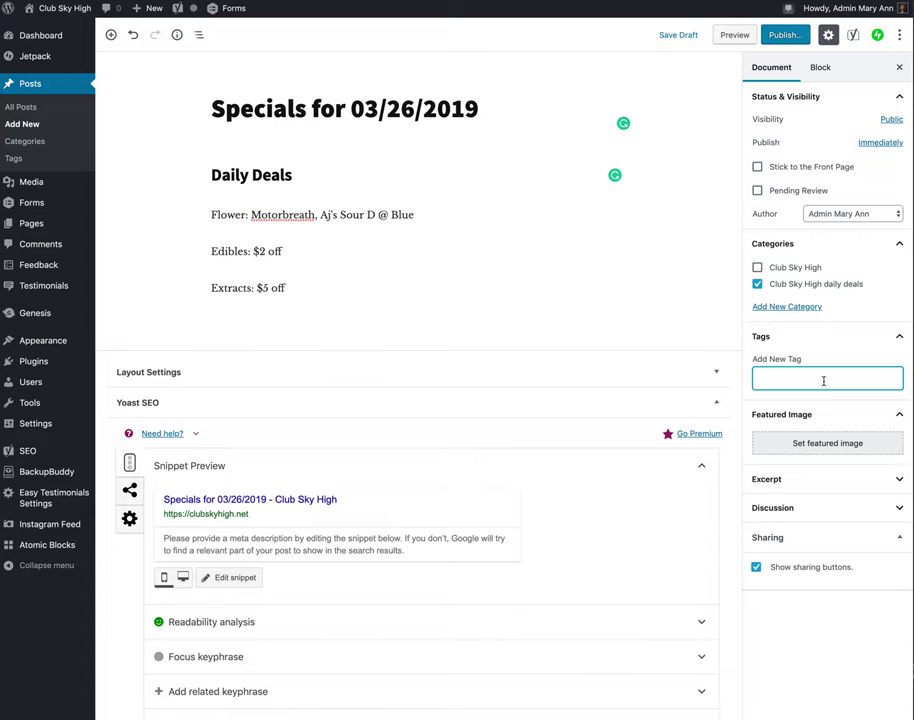
text(can)
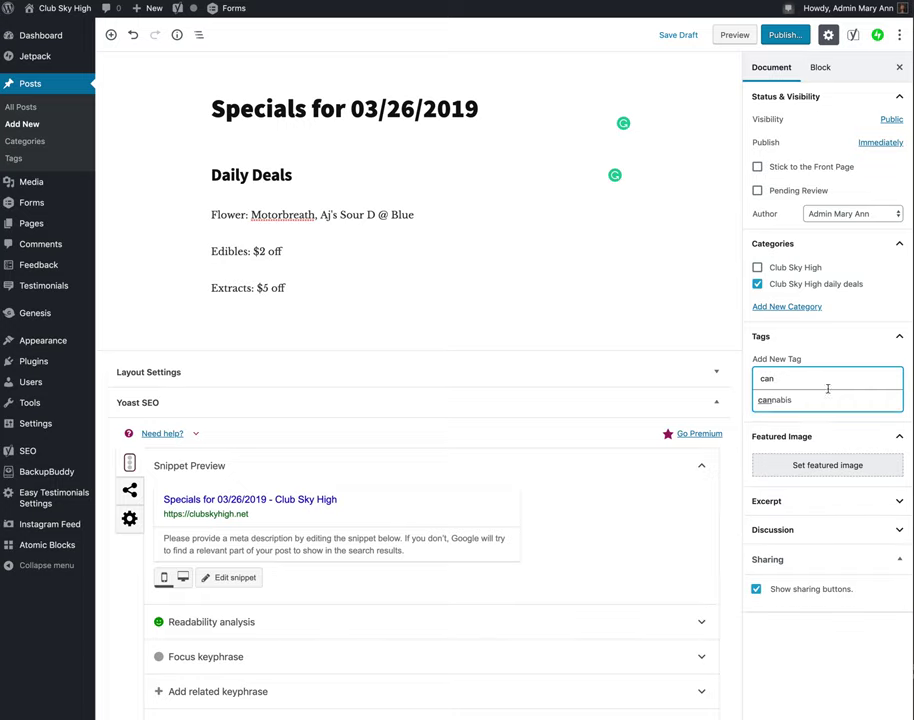
click(791, 400)
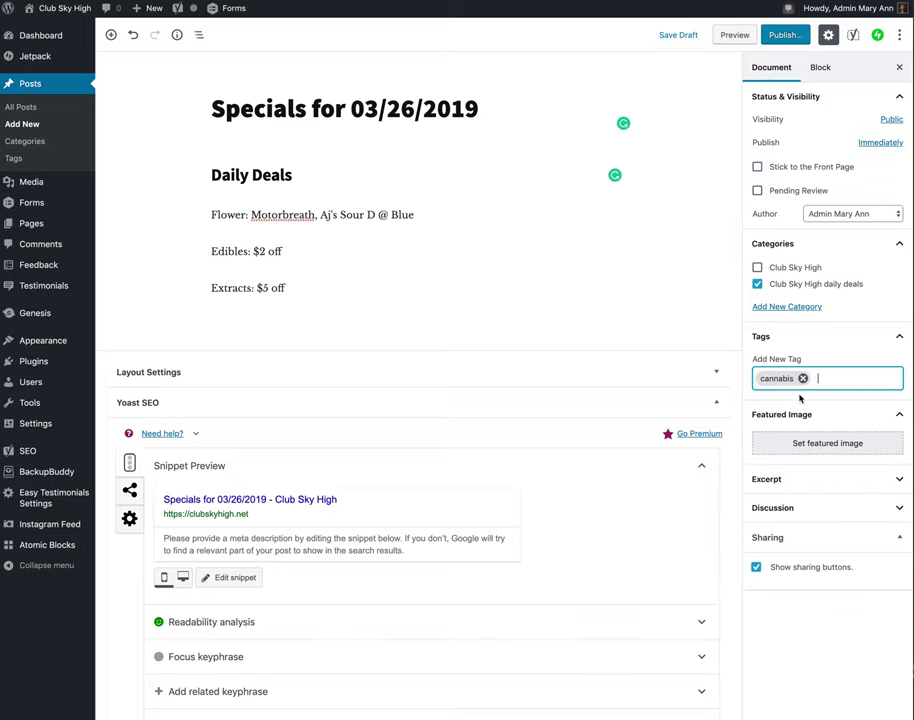
Add the tags CBD oils, indica, marijuana and sativa.
text(CB)
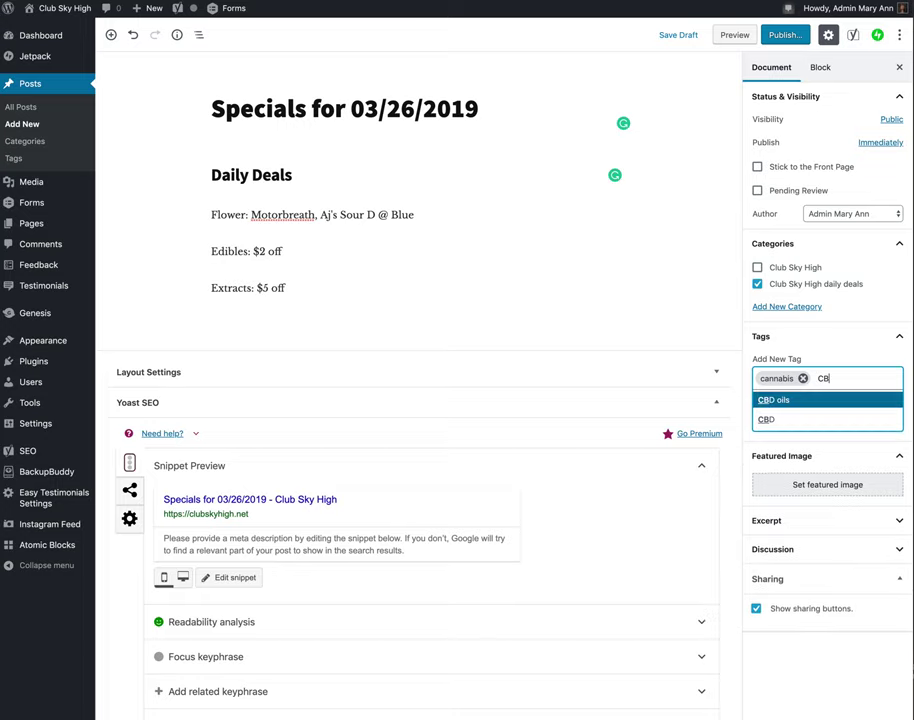
click(790, 400)
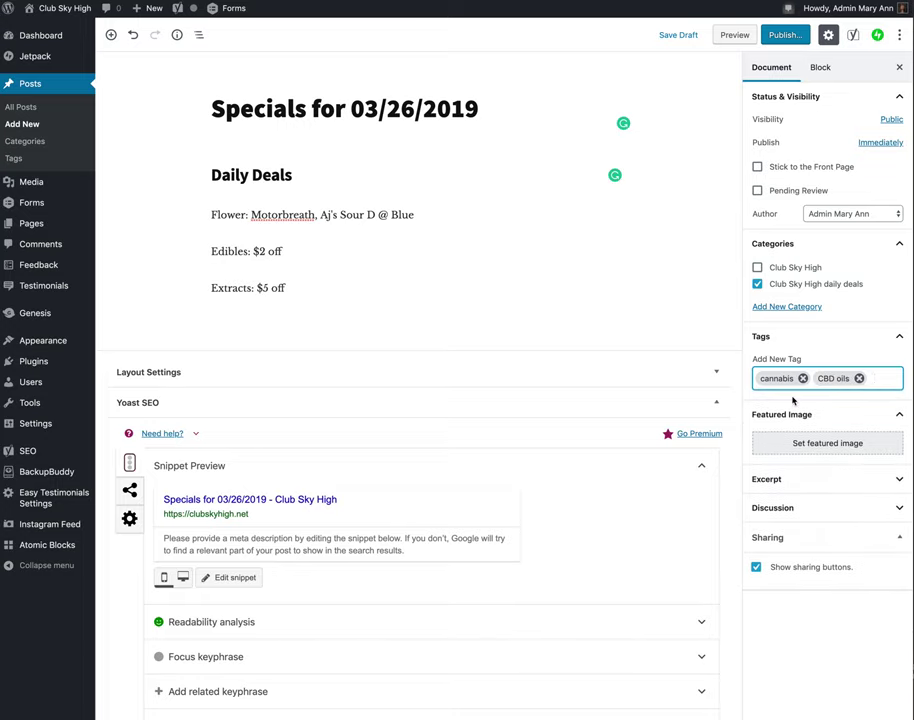
text(in)
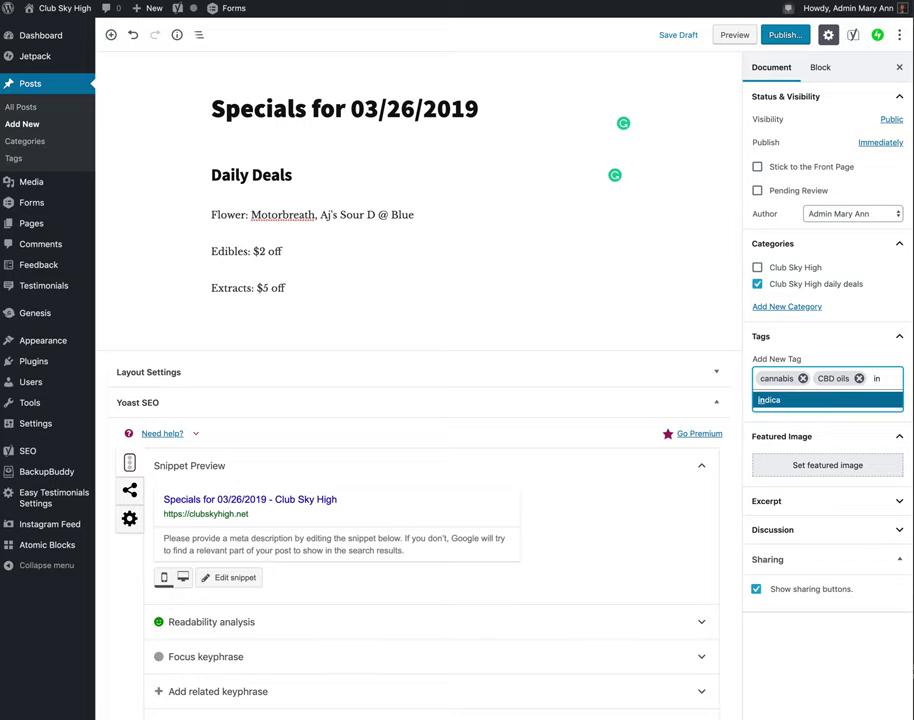
click(788, 400)
text(m)
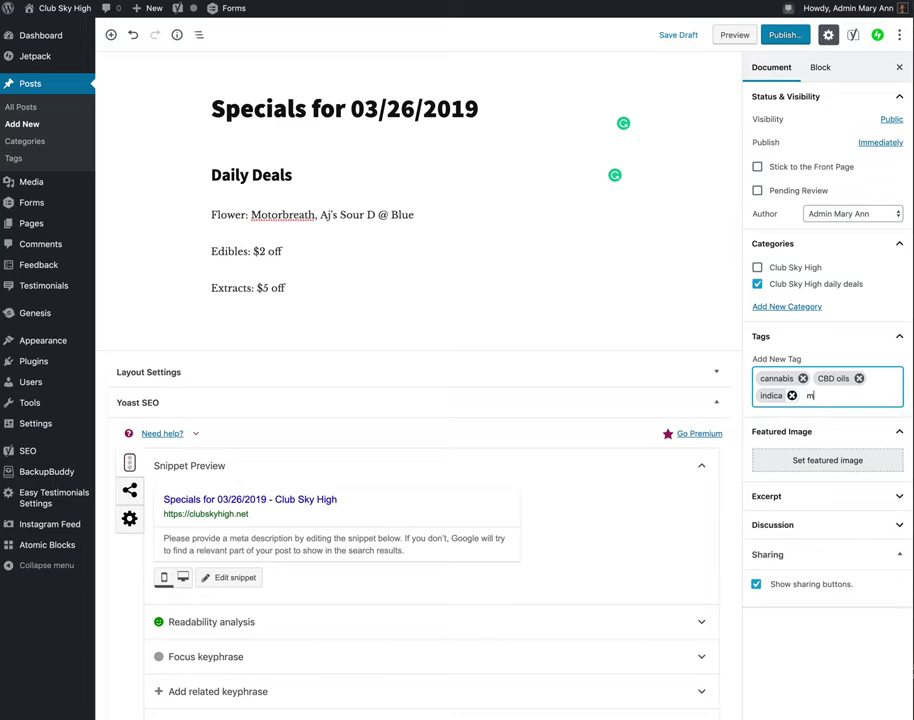
text(ari)
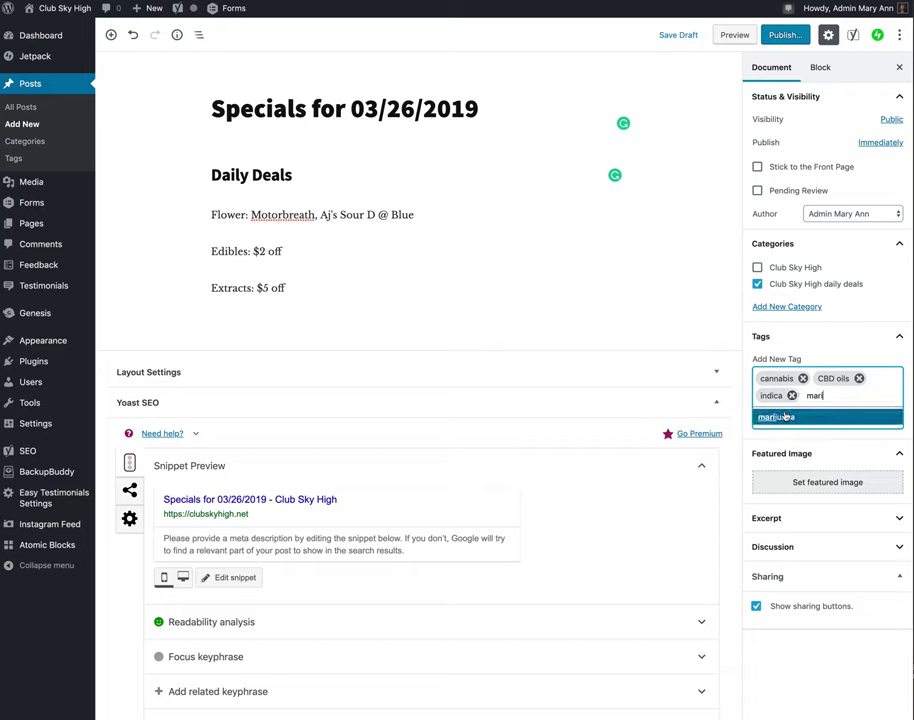
click(785, 414)
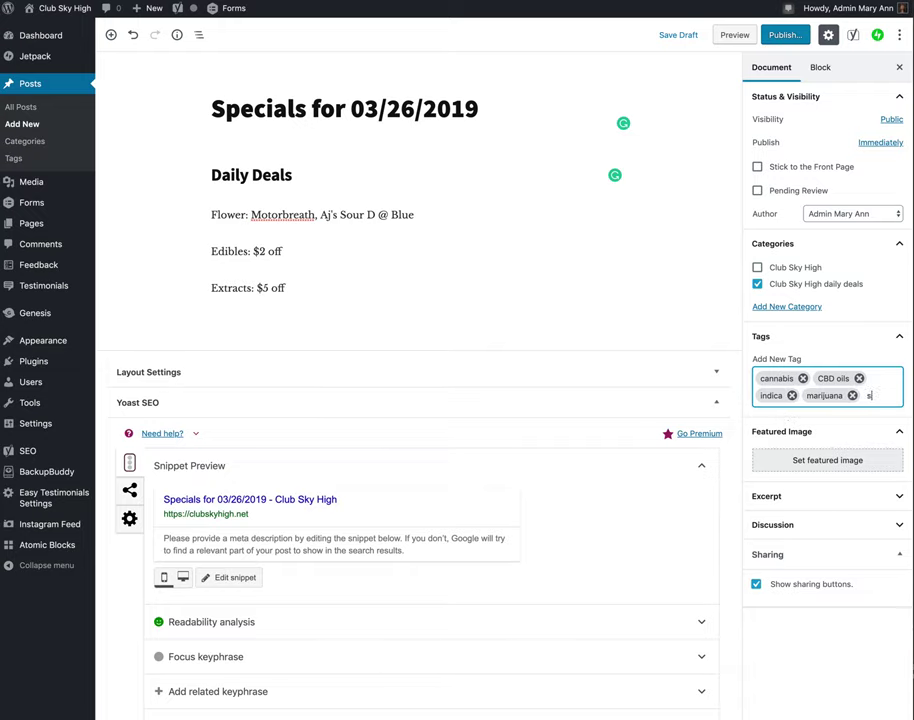
text(at)
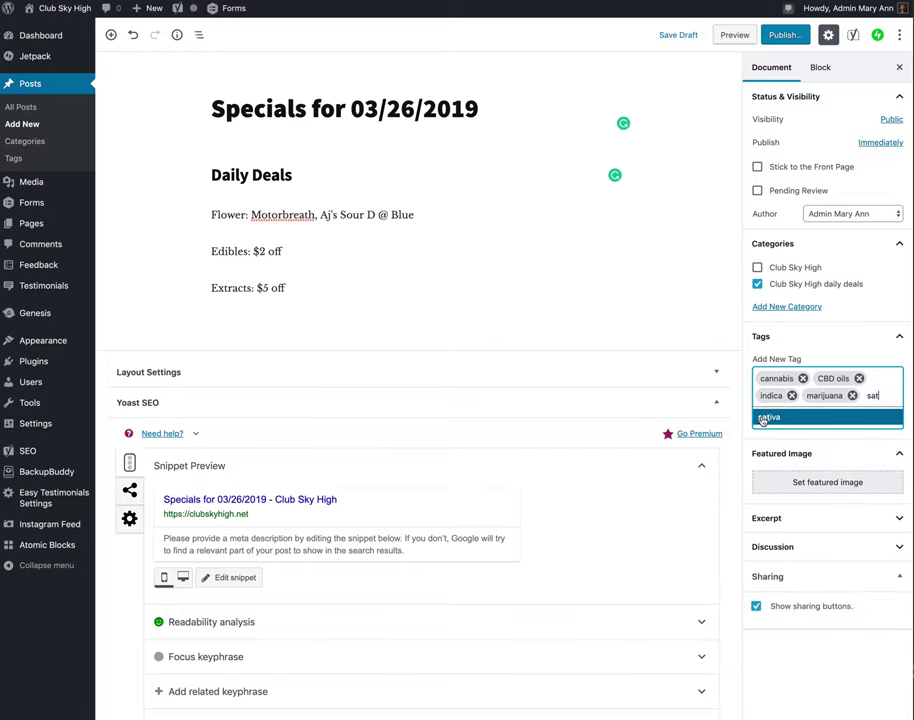
click(765, 417)
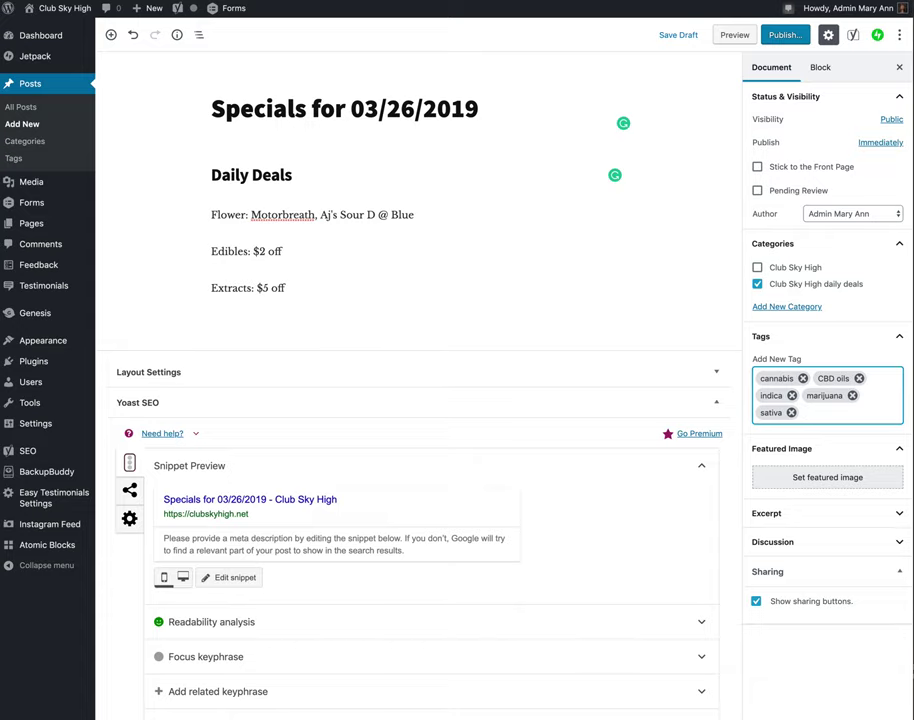
Insert the first media-library product photo above Daily Deals, retitled 'Daily Specials'.
scroll(445, 247, up, 1)
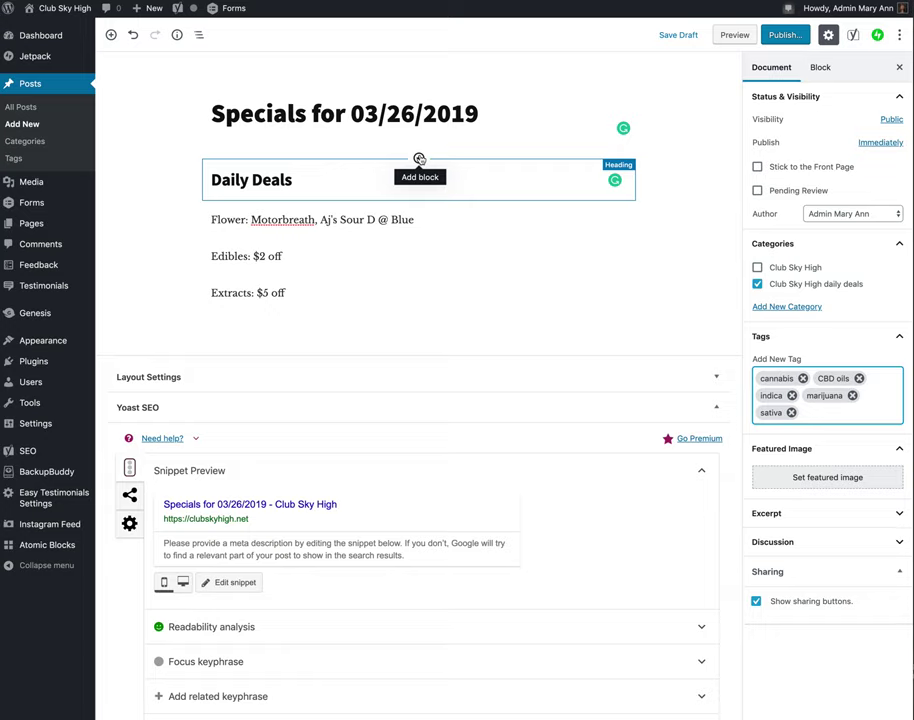
click(419, 159)
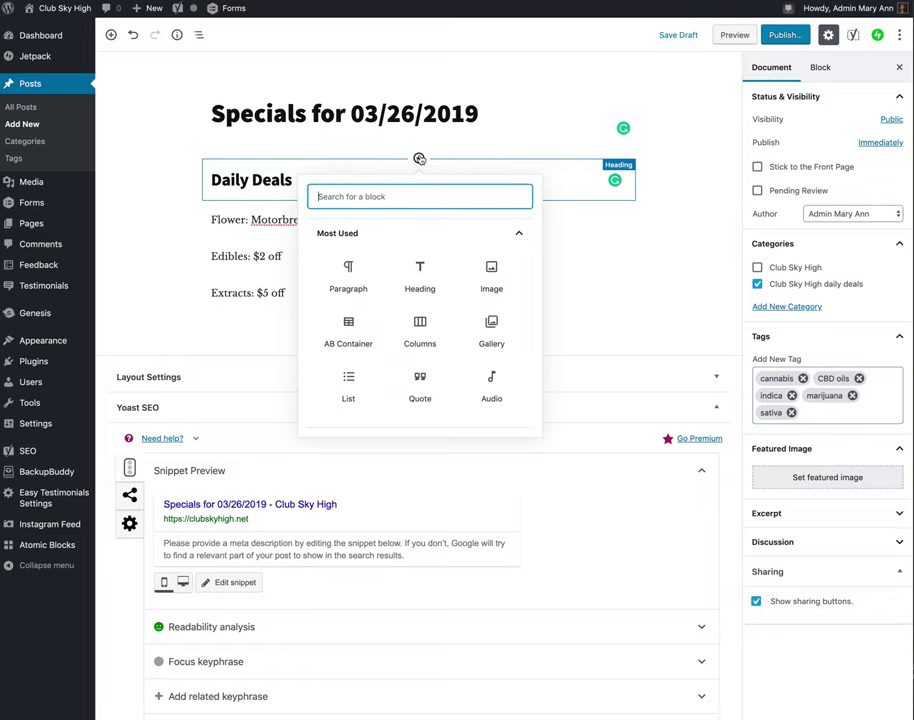
click(505, 278)
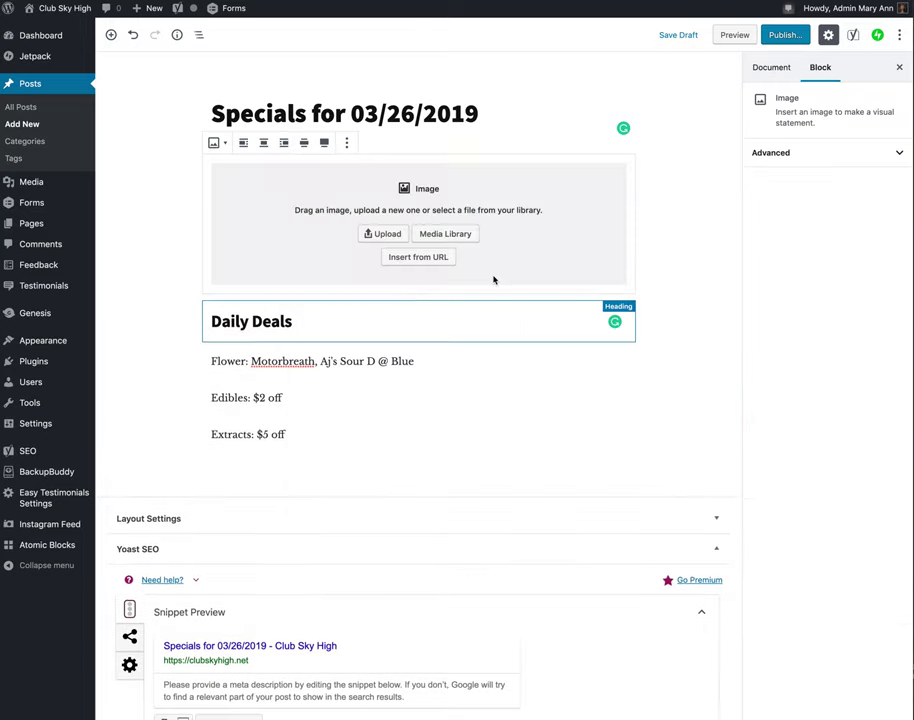
click(443, 236)
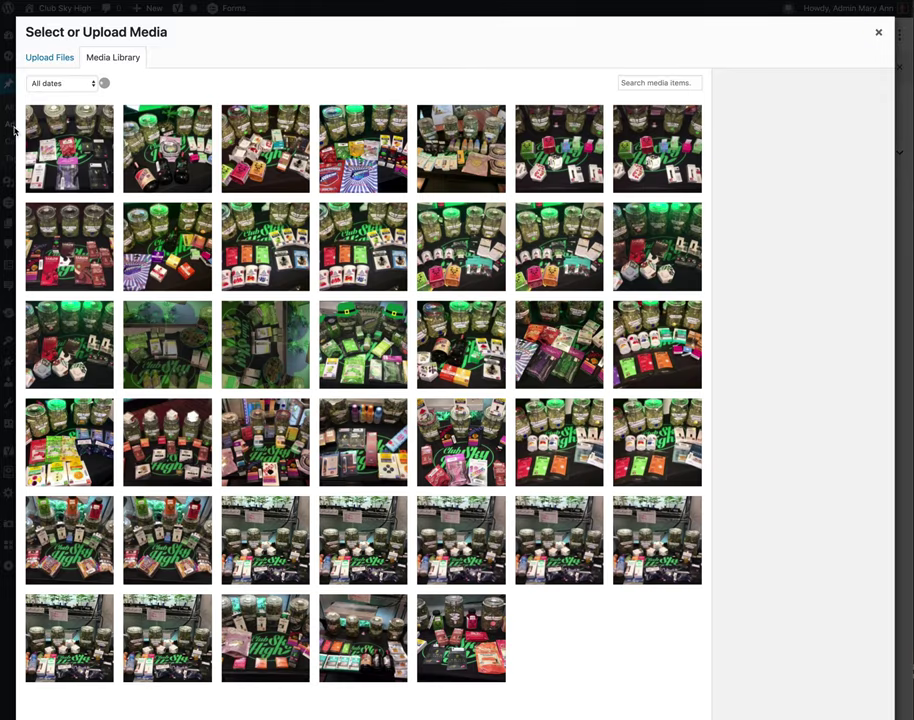
click(62, 140)
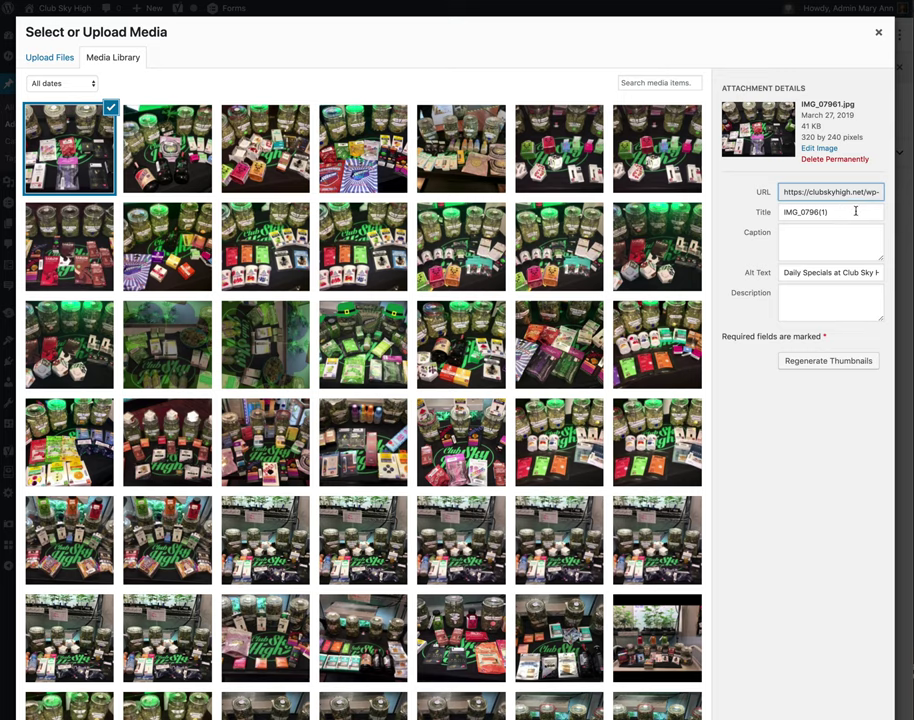
drag(849, 210, 779, 209)
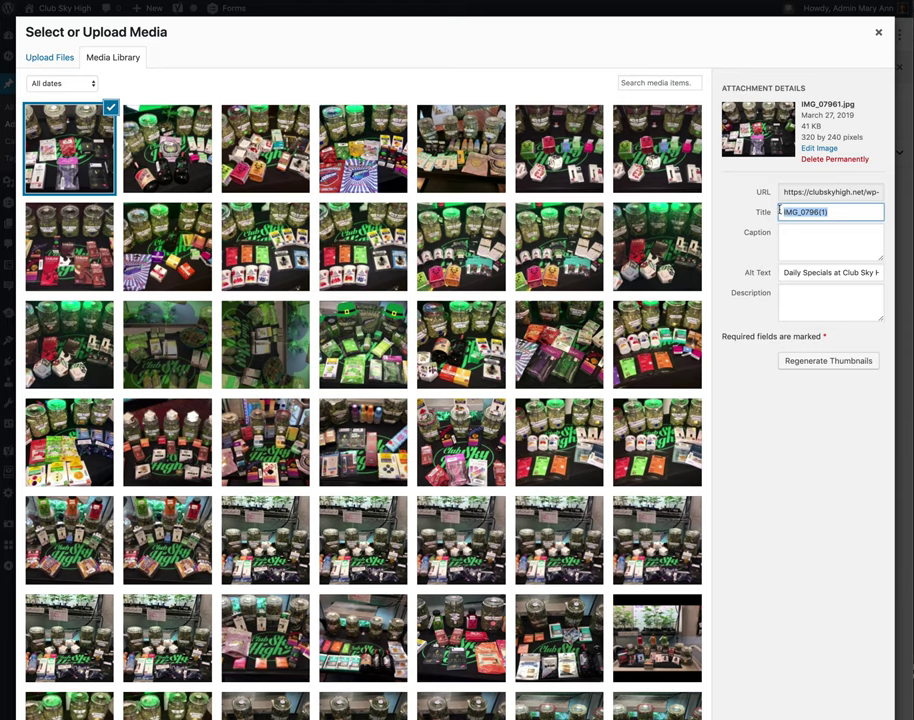
text(Daily Specials)
key(Return)
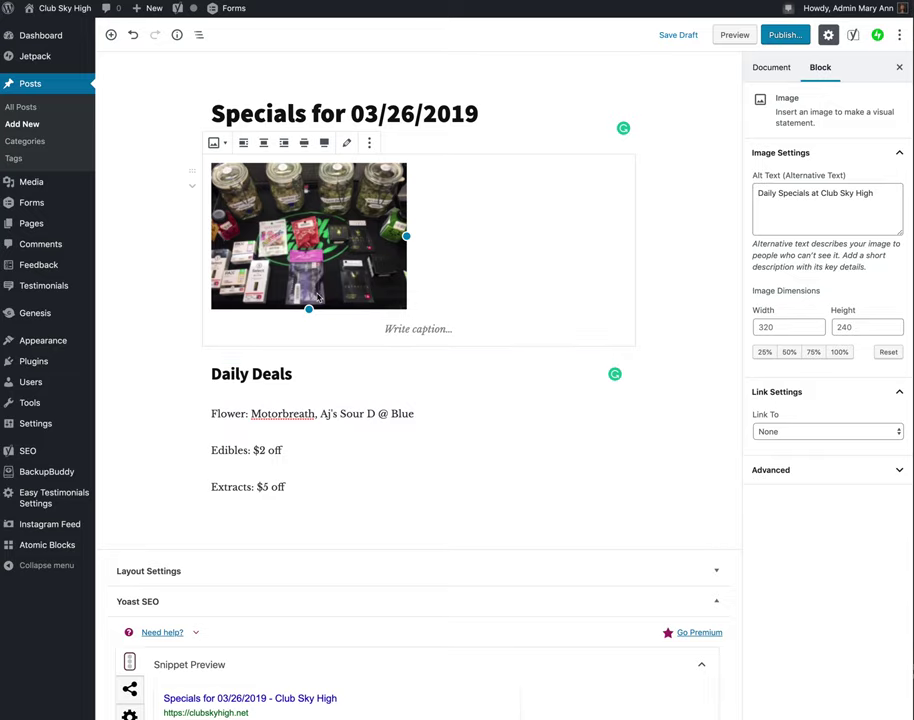
Center-align the product photo and add the caption 'Daily Deals' beneath it.
click(264, 143)
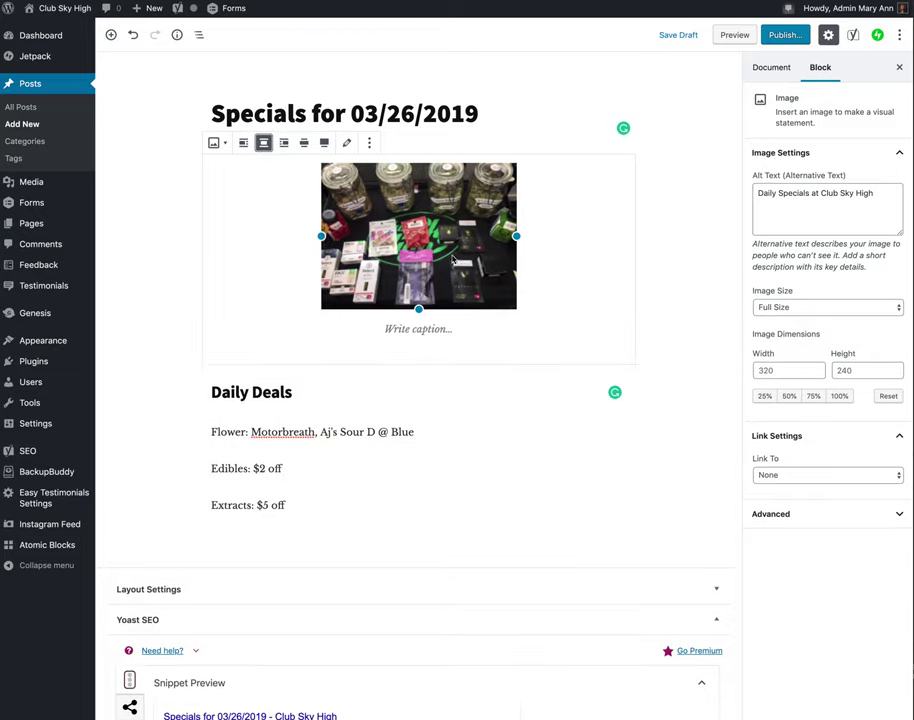
click(424, 330)
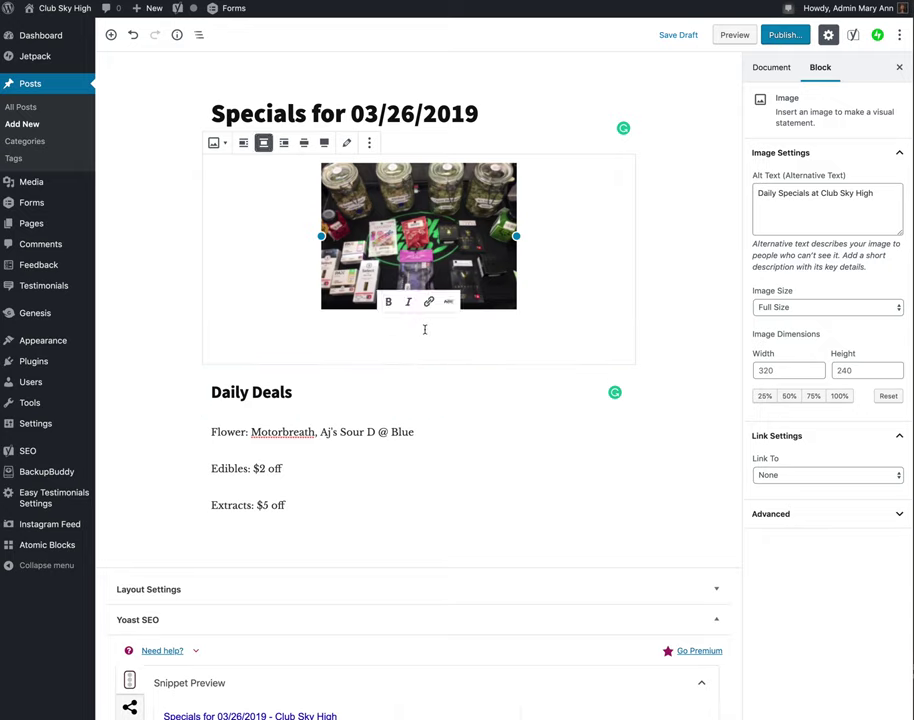
text(Daily)
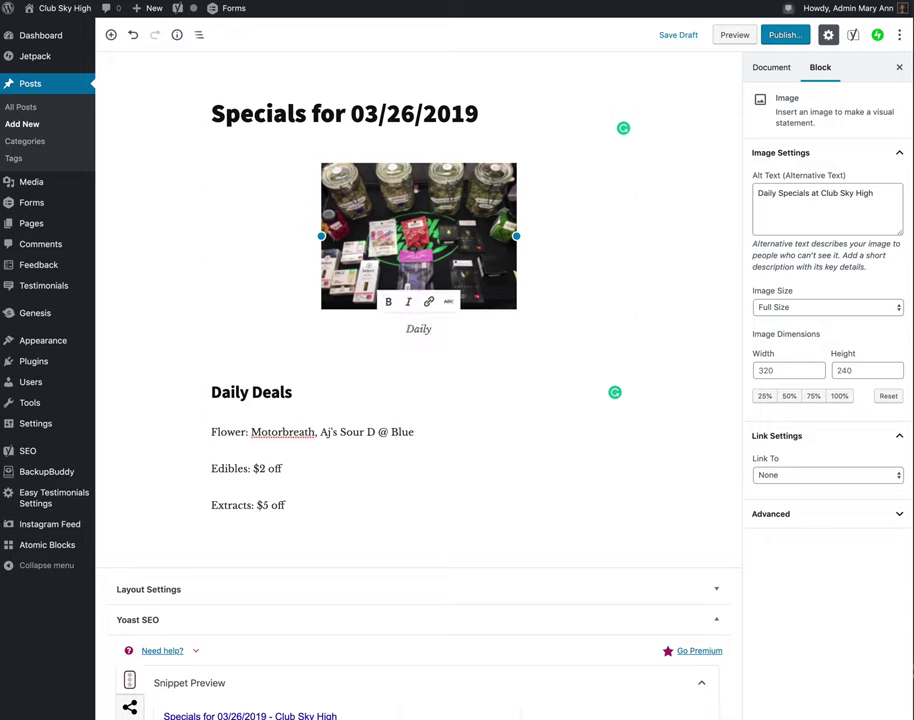
text( Deals)
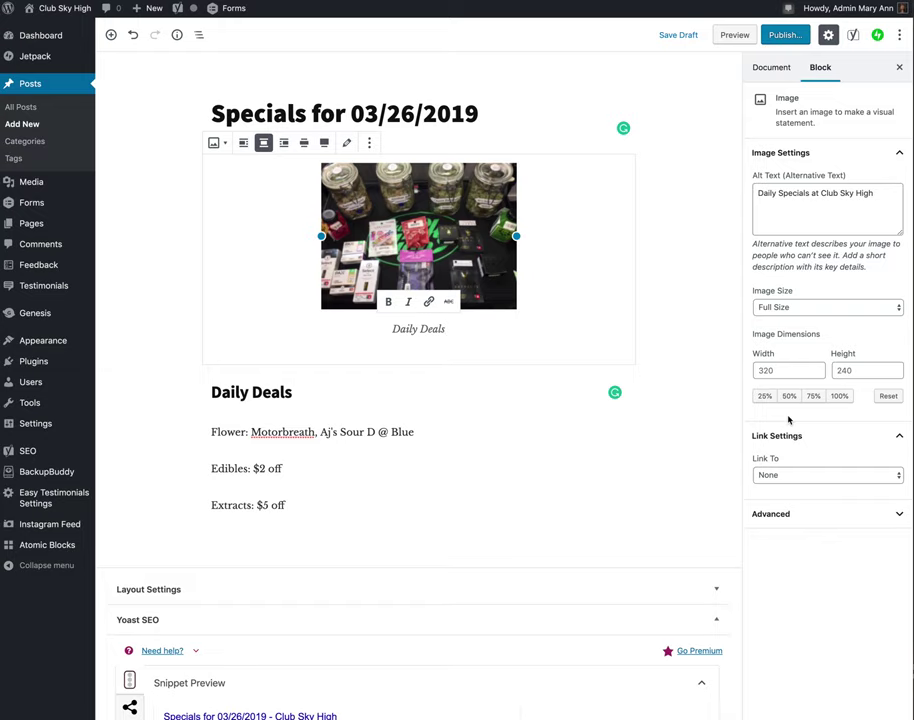
scroll(632, 465, down, 3)
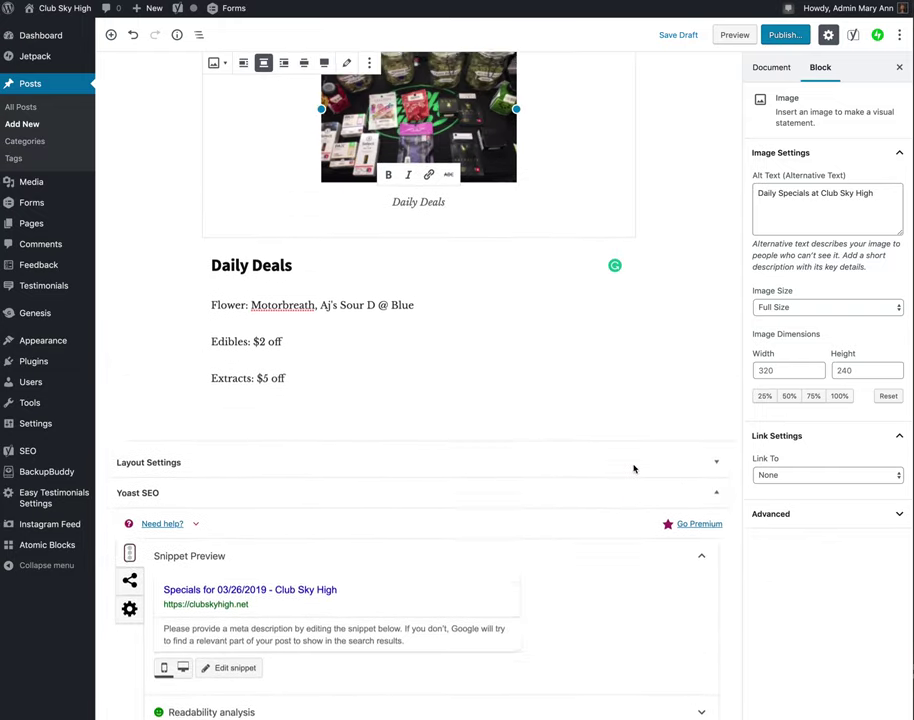
scroll(634, 469, up, 3)
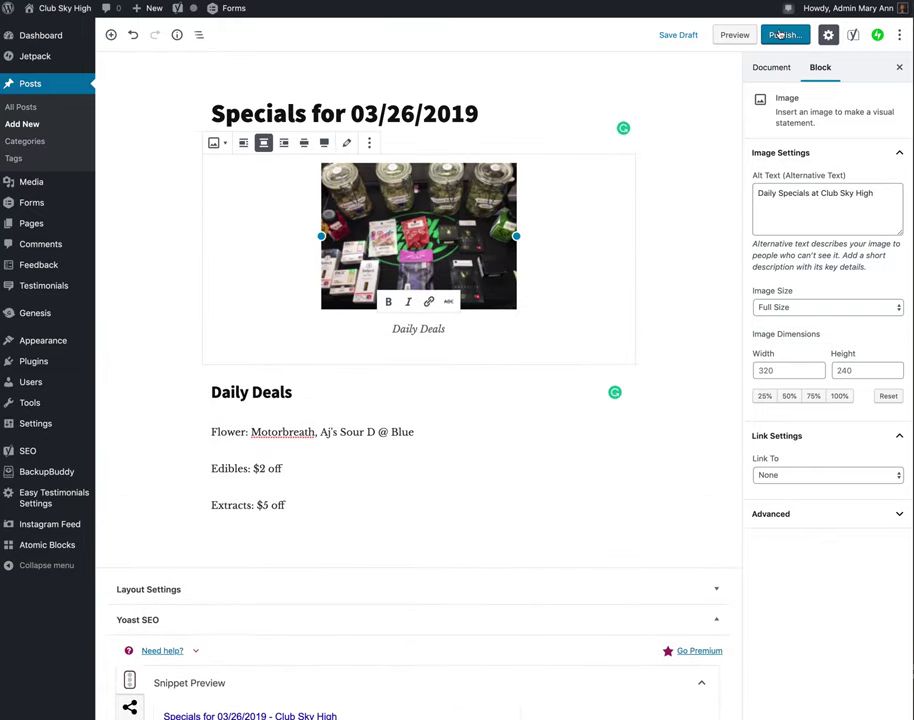